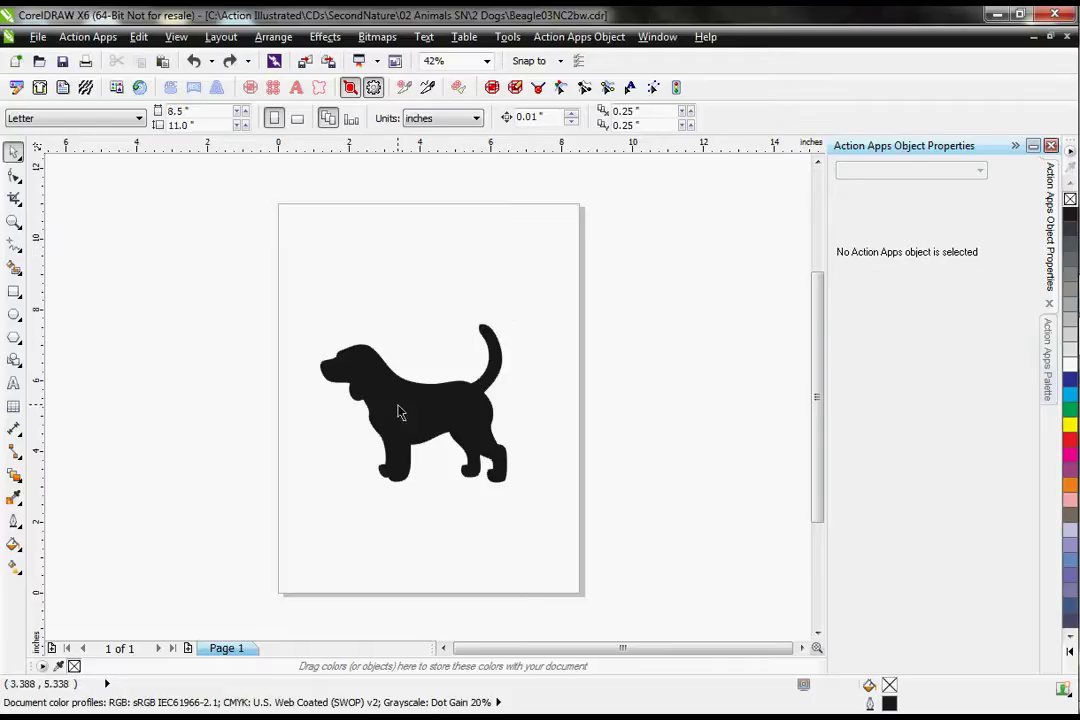
- Select the black beagle silhouette on the page with the Pick tool
click(424, 472)
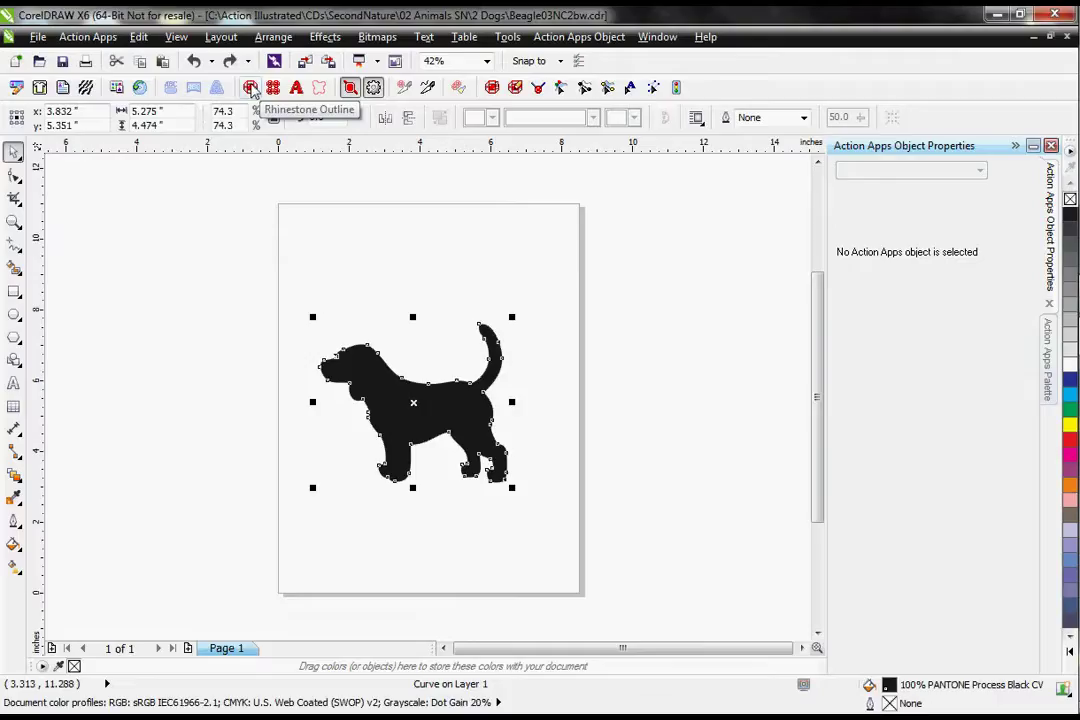
- Convert the beagle into a rhinestone outline using SS 20 (5.5mm) stones
click(250, 87)
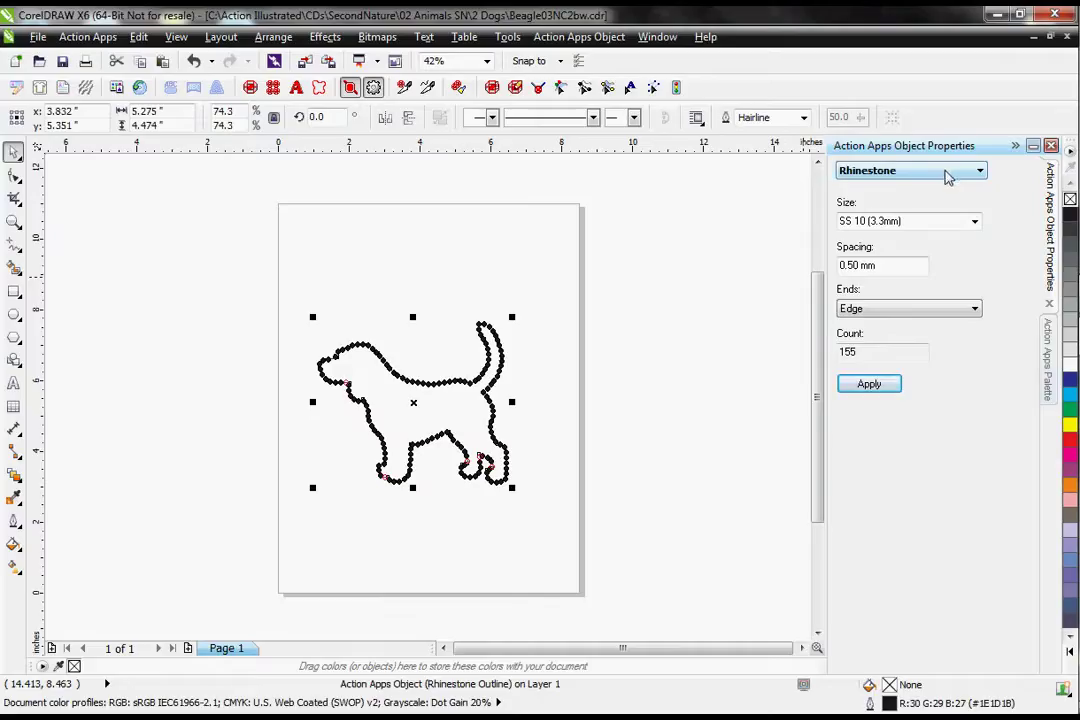
click(974, 223)
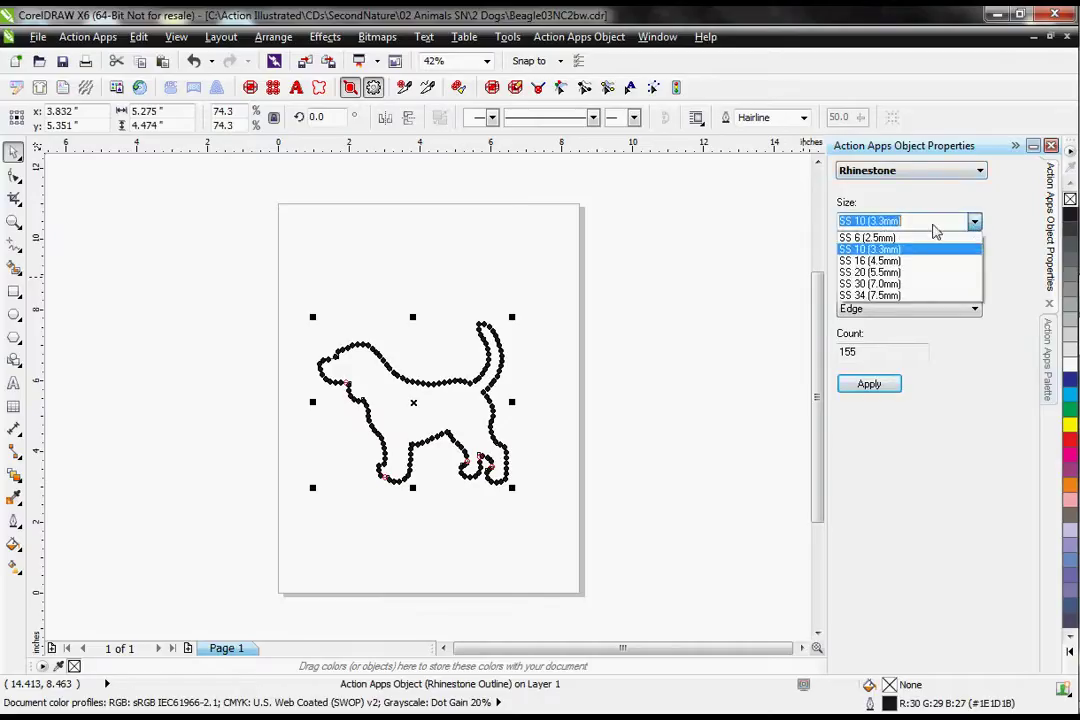
click(867, 275)
click(867, 384)
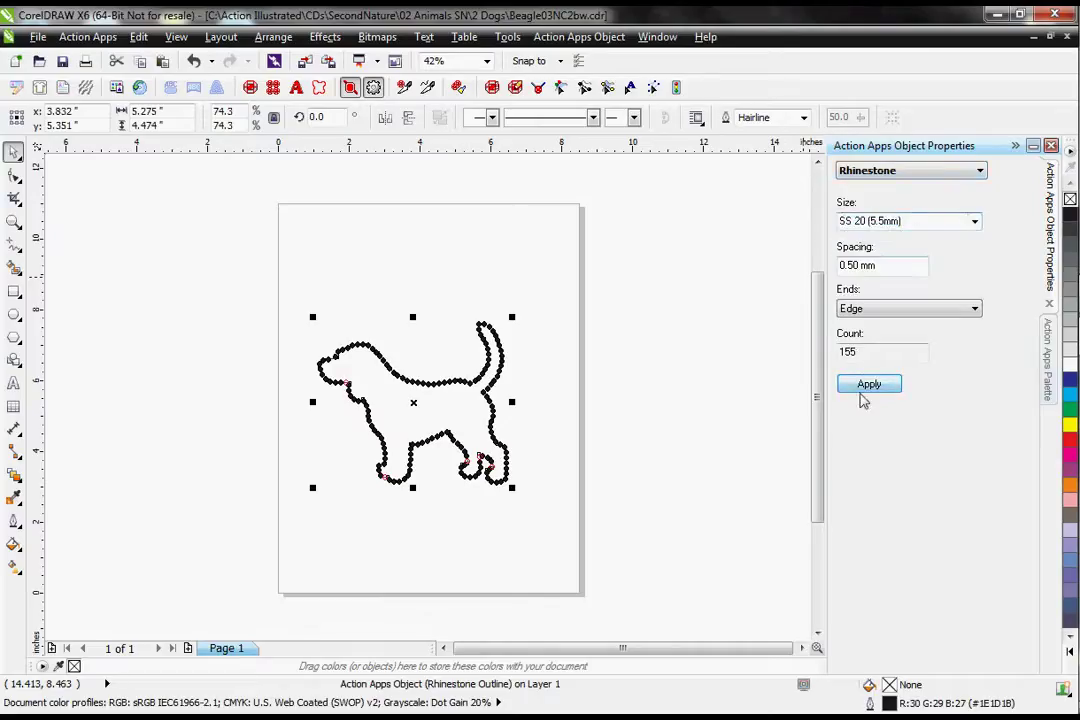
- Set the outline's stone spacing to 2.00 mm
double_click(876, 264)
text(2)
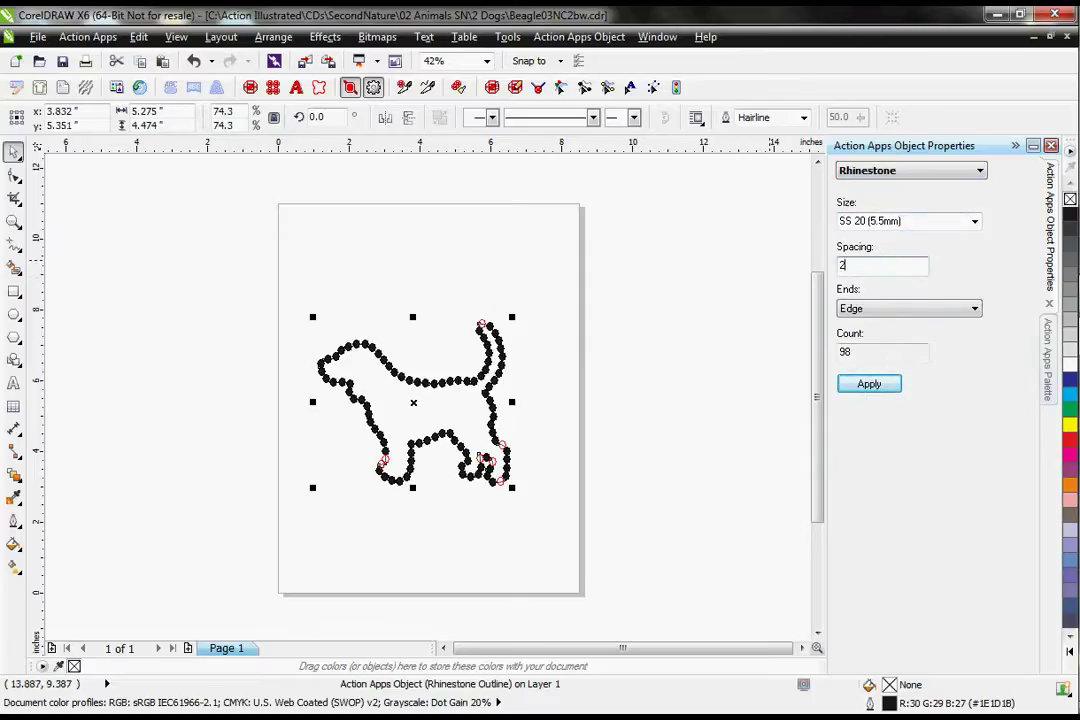
click(867, 384)
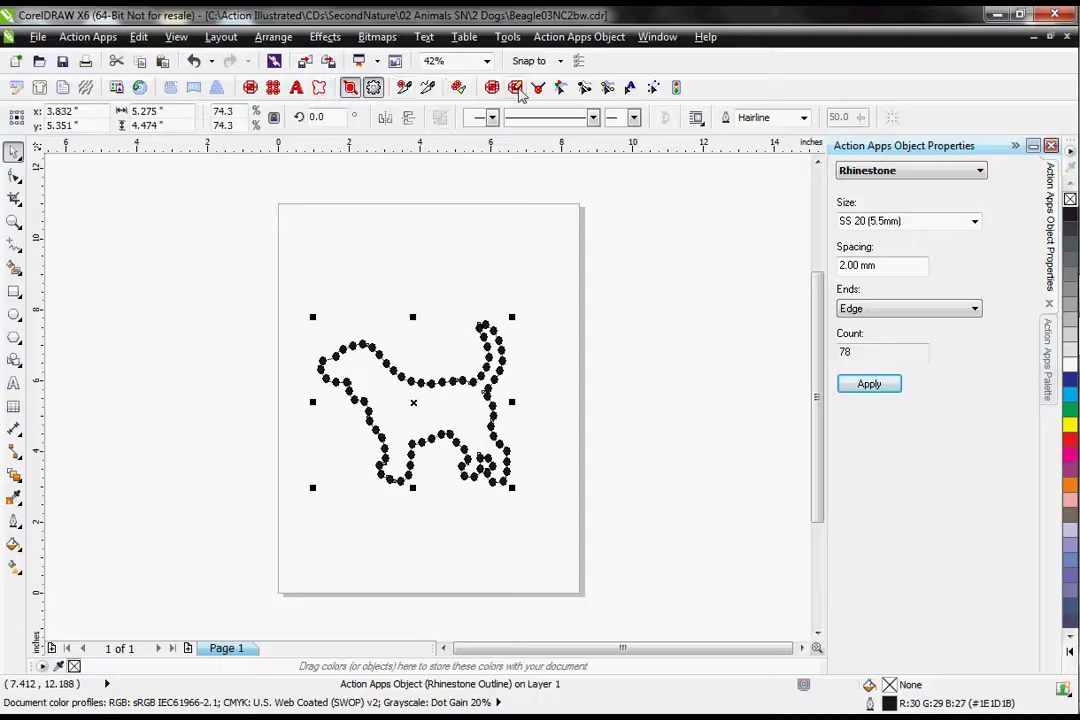
- Zoom in and drag one rhinestone near the beagle's head upward off the outline
click(514, 87)
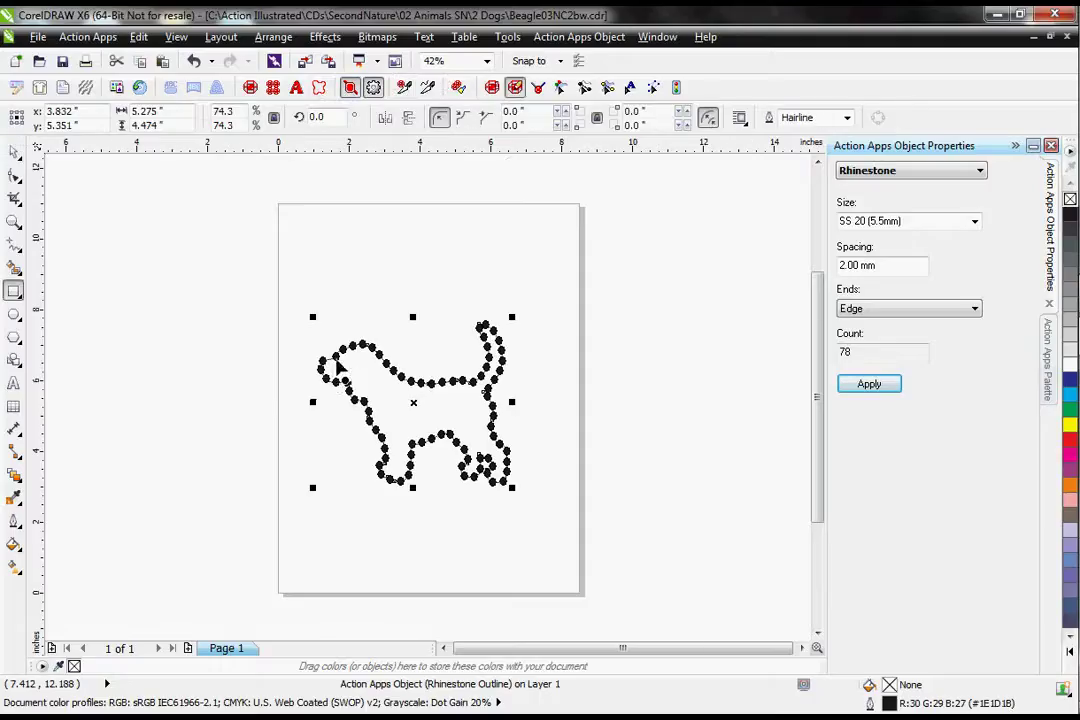
scroll(330, 352, up, 2)
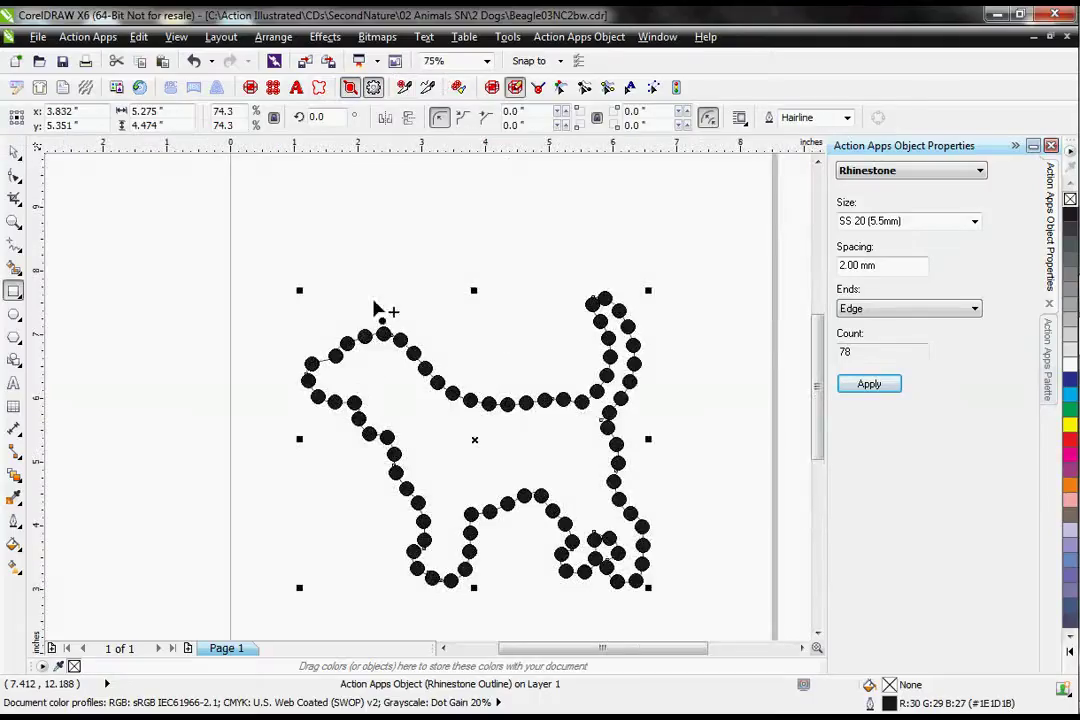
drag(349, 341, 365, 378)
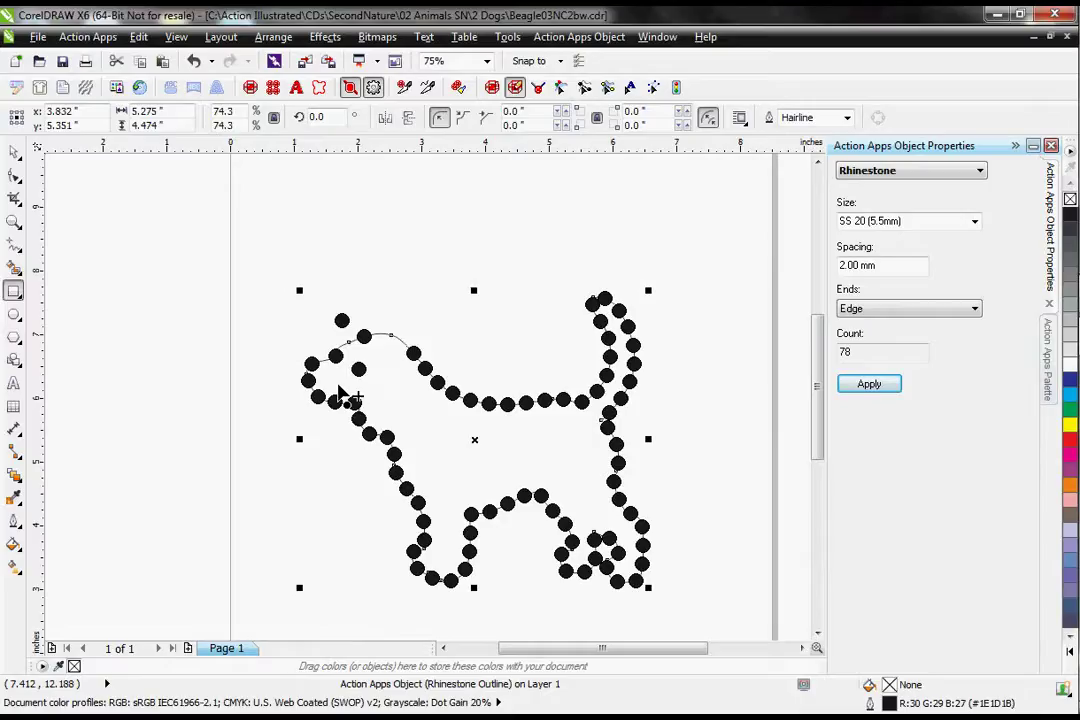
click(14, 148)
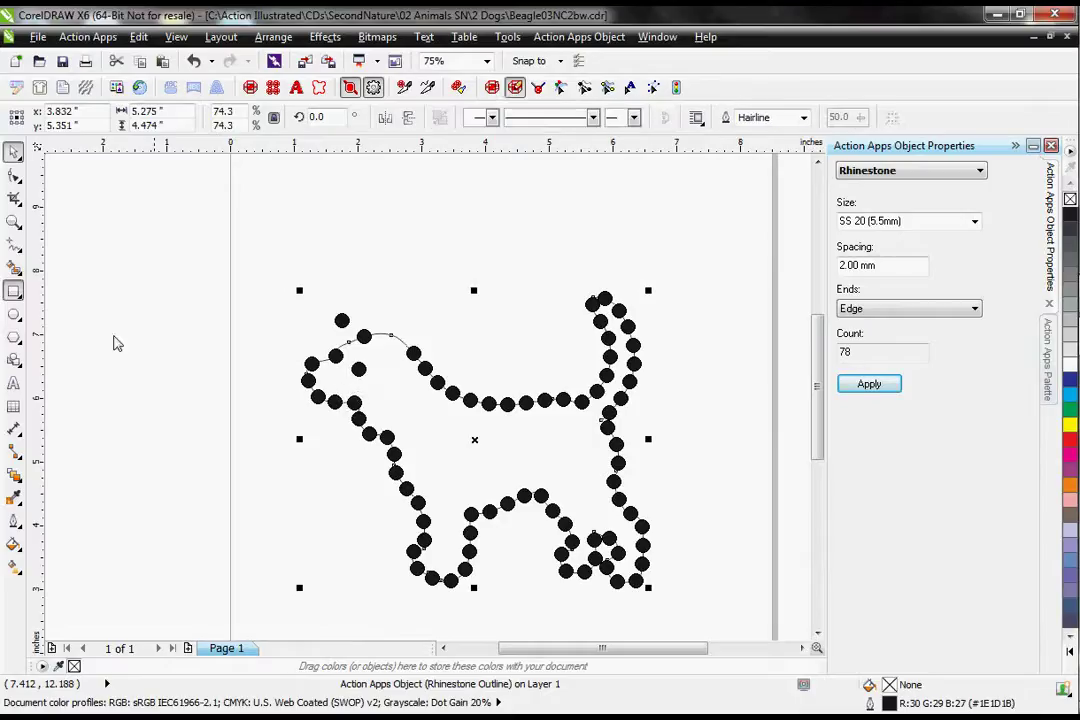
click(272, 88)
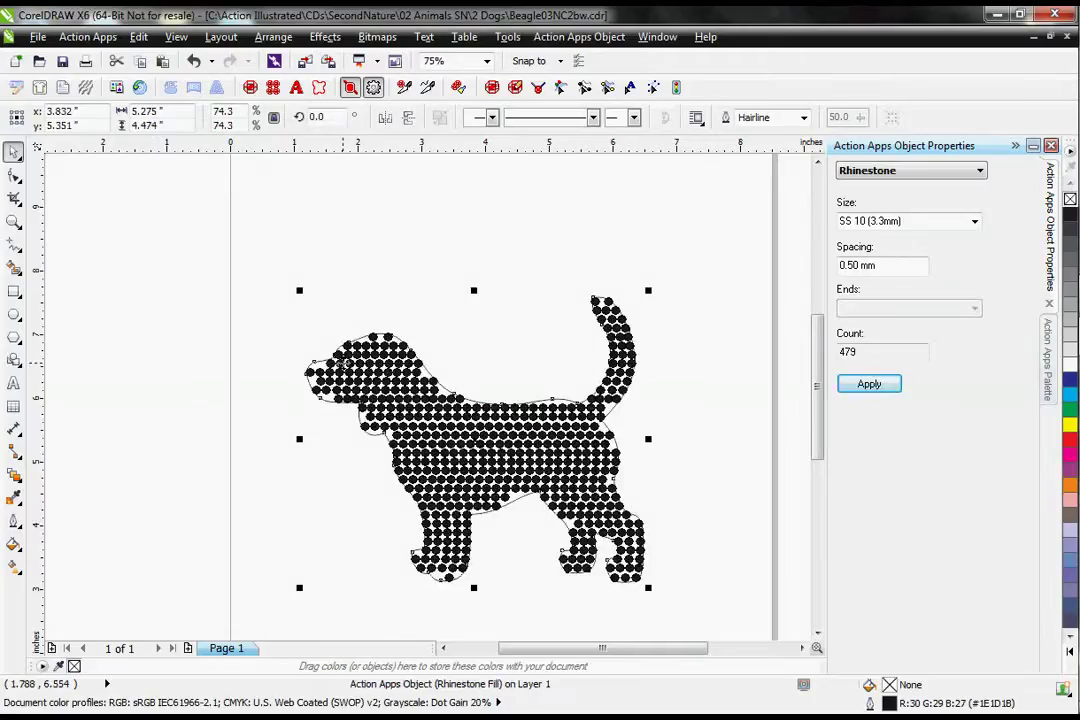
- Choose Rhinestone Fill as the object type to show the beagle's fill settings
click(947, 174)
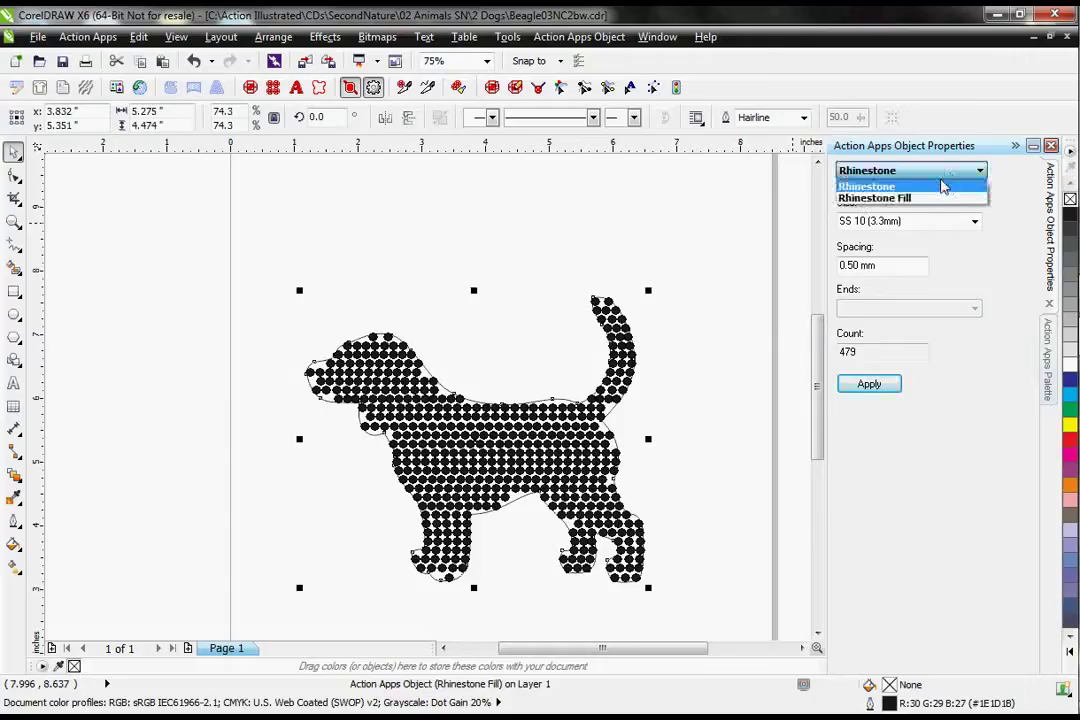
click(930, 199)
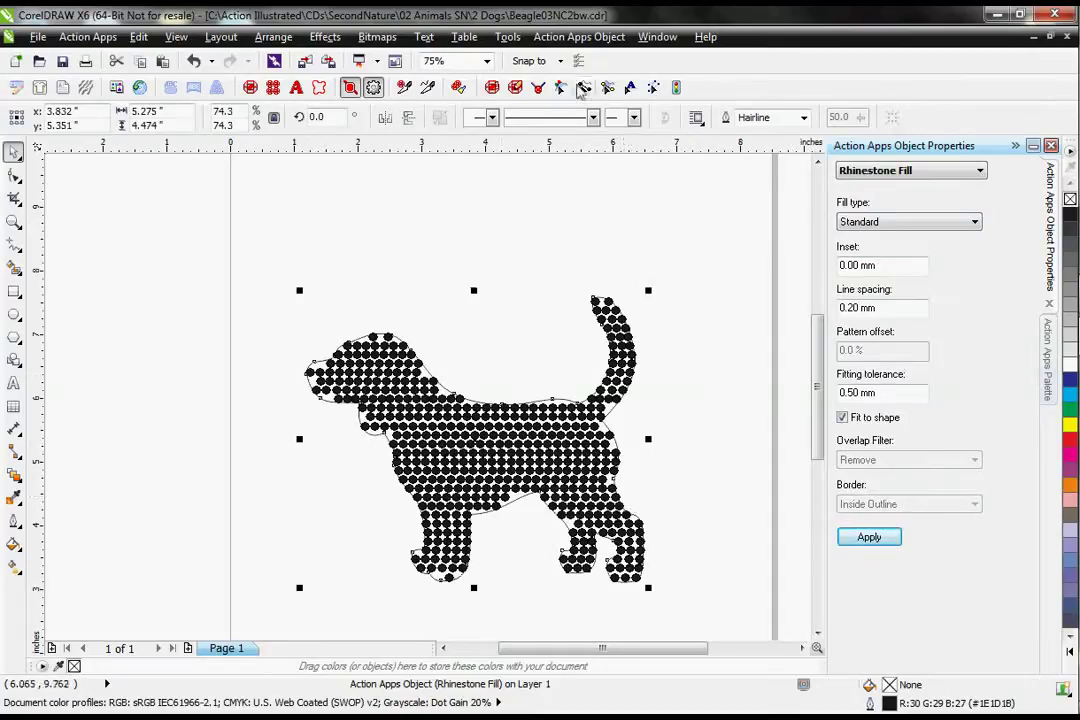
- Apply a Cascade fill type to the beagle with the border set On Outline
key(F6)
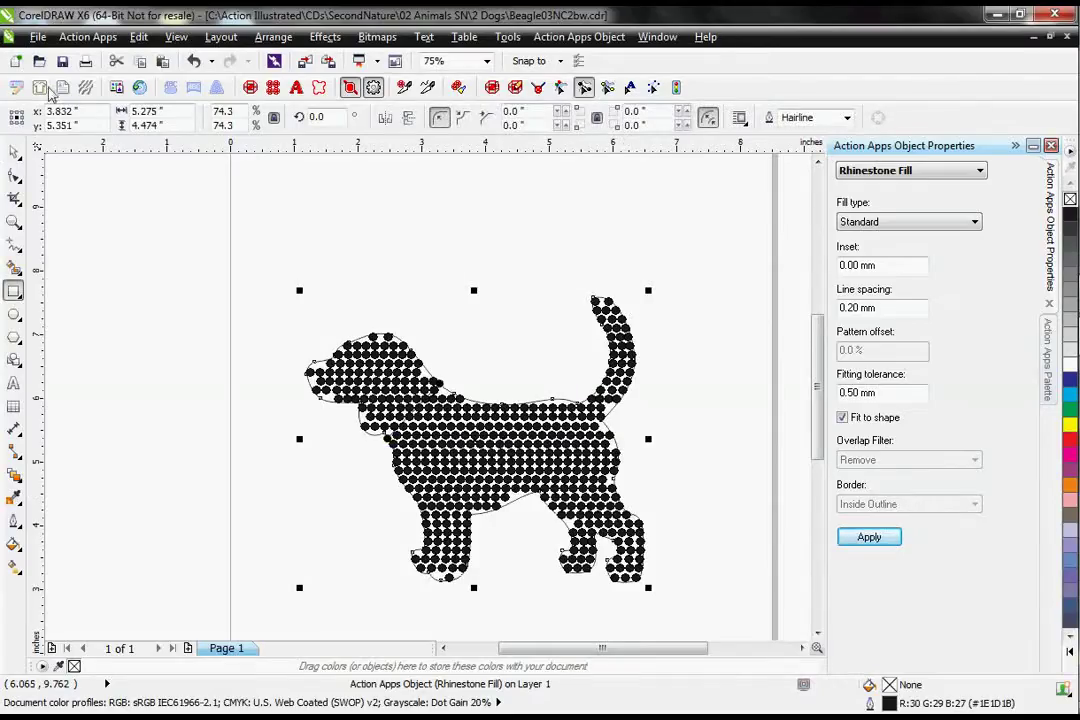
click(14, 150)
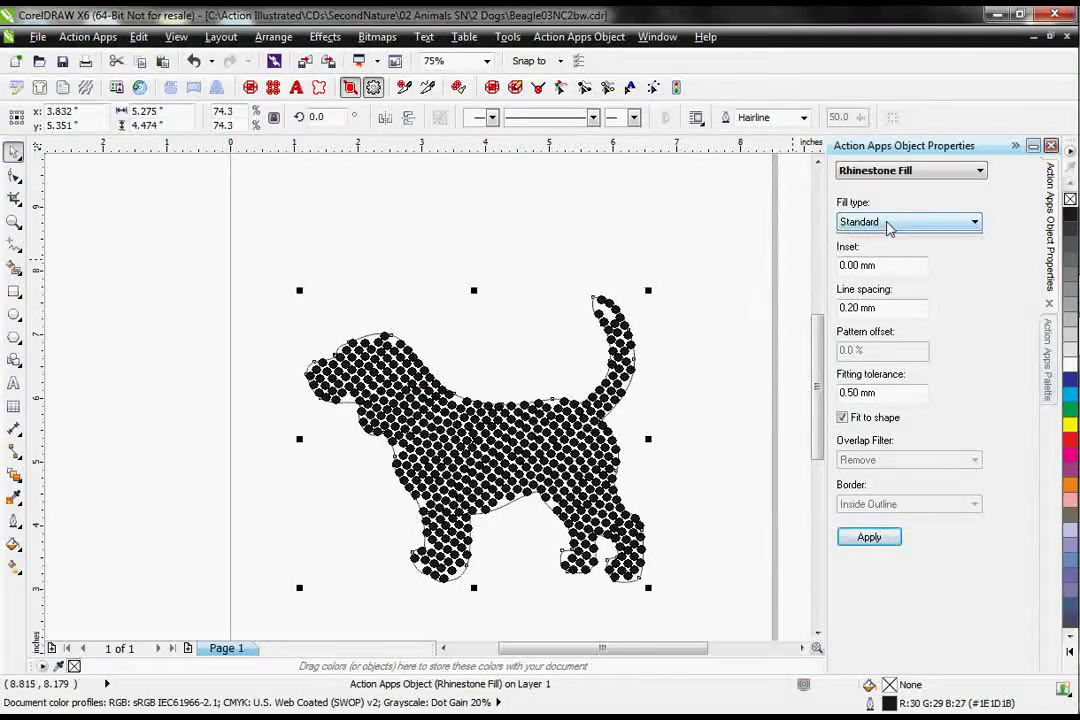
click(886, 223)
click(884, 250)
click(874, 505)
click(873, 533)
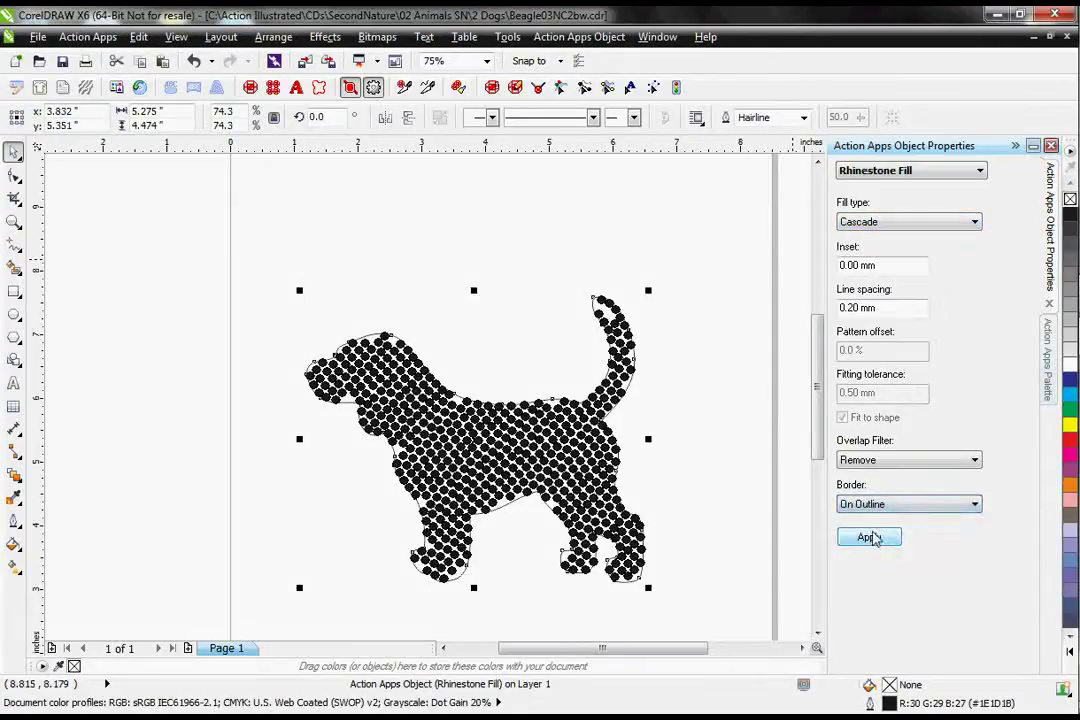
click(869, 538)
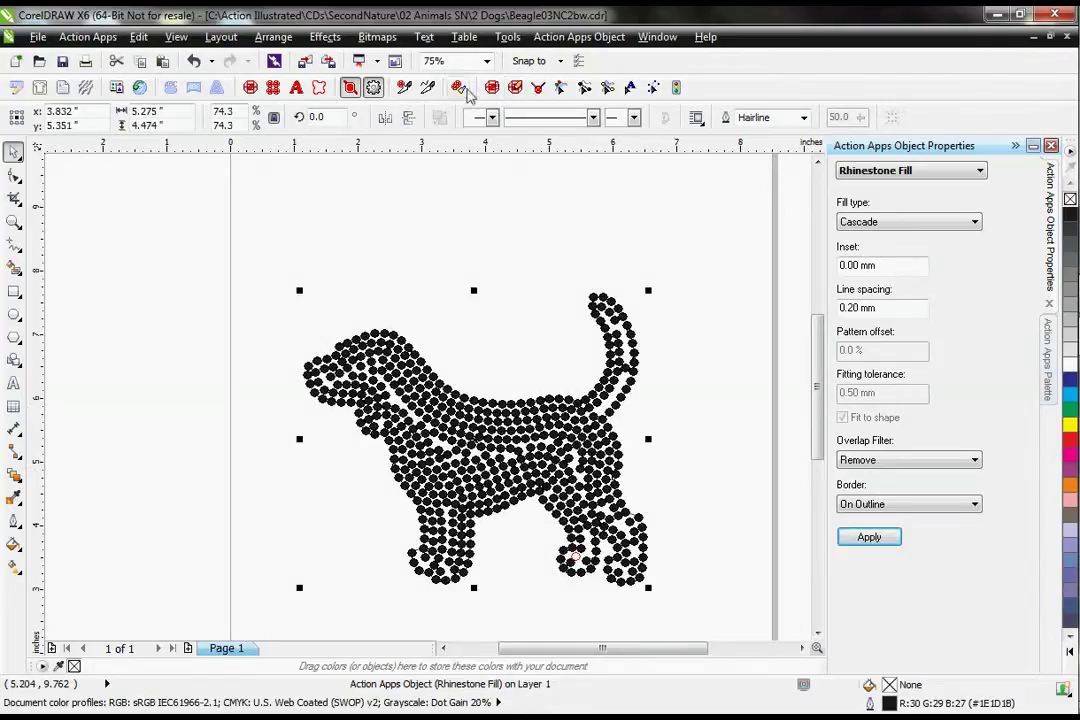
key(F6)
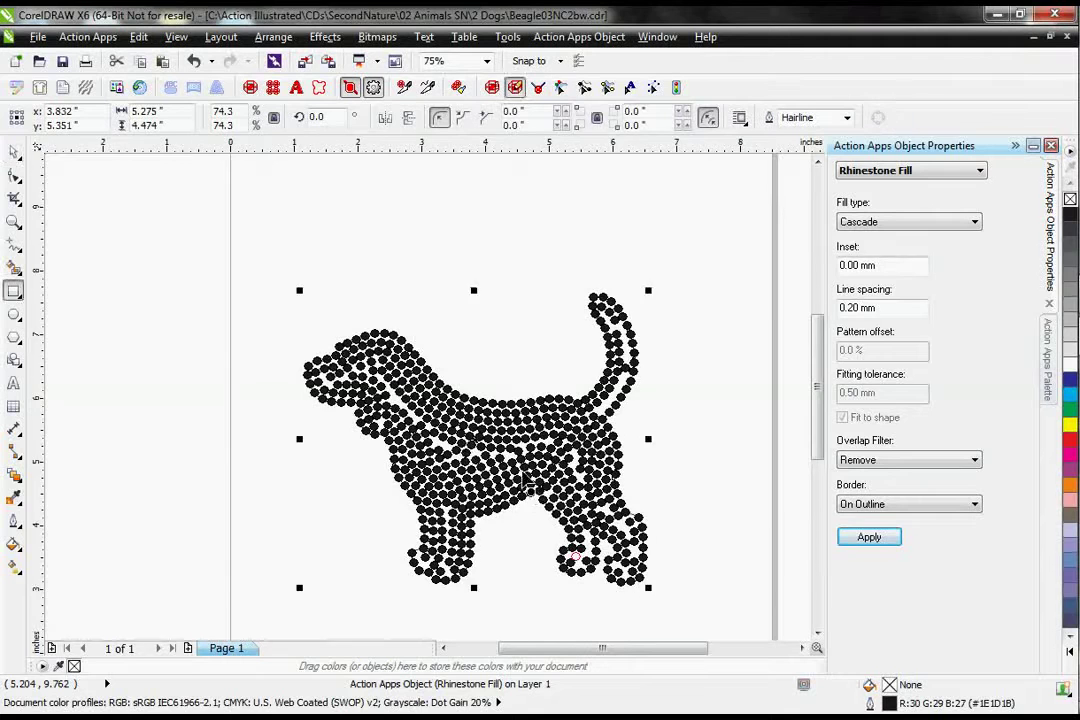
scroll(518, 433, up, 4)
scroll(630, 343, down, 2)
scroll(378, 318, up, 3)
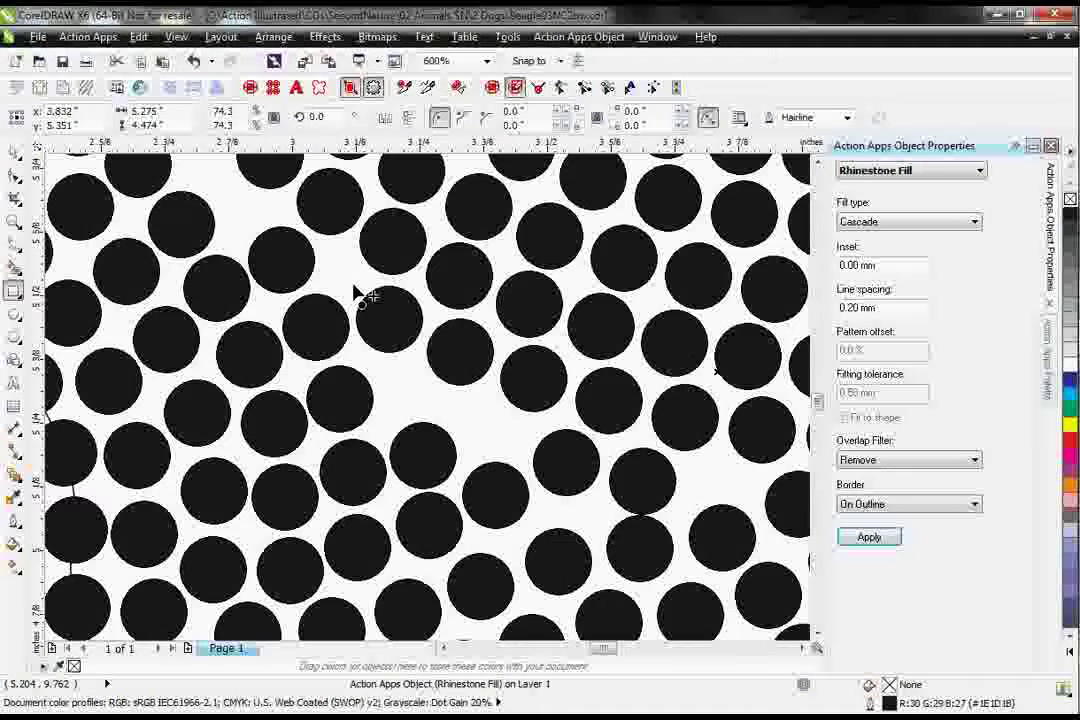
scroll(300, 238, down, 2)
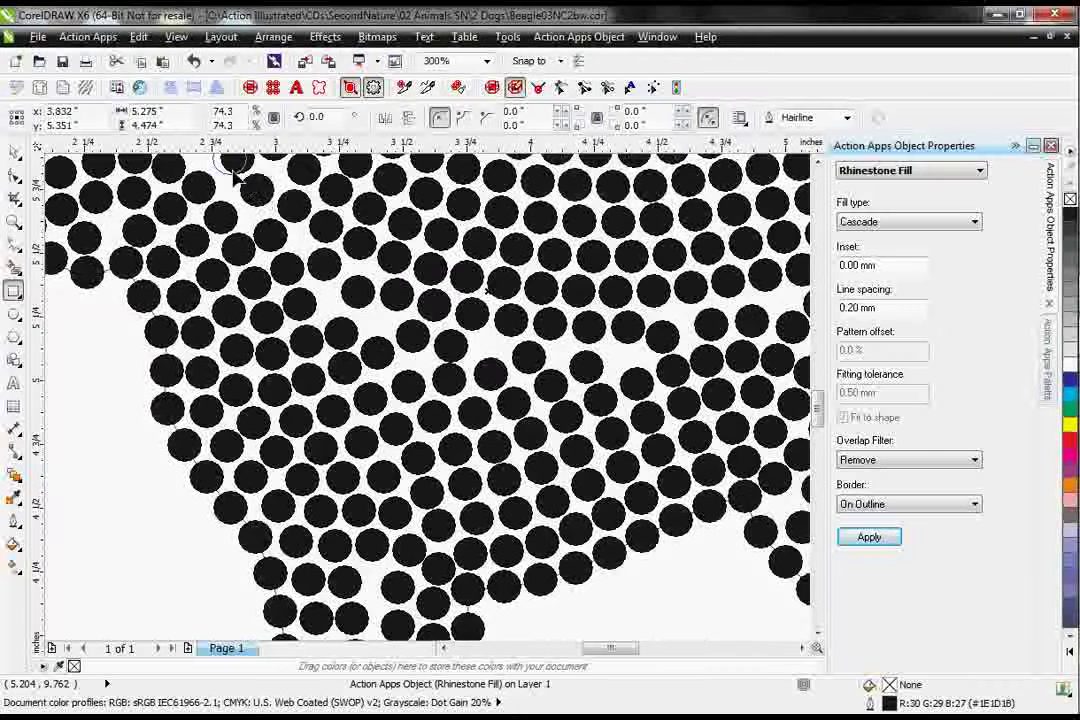
scroll(383, 274, down, 2)
scroll(383, 272, down, 2)
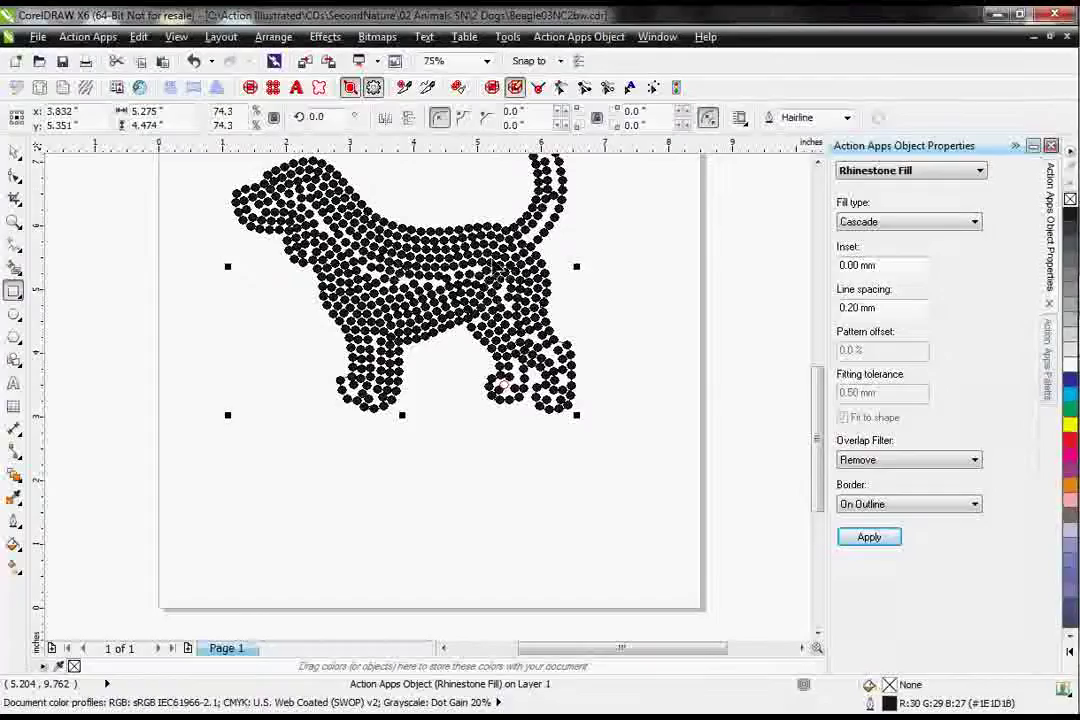
scroll(476, 268, down, 2)
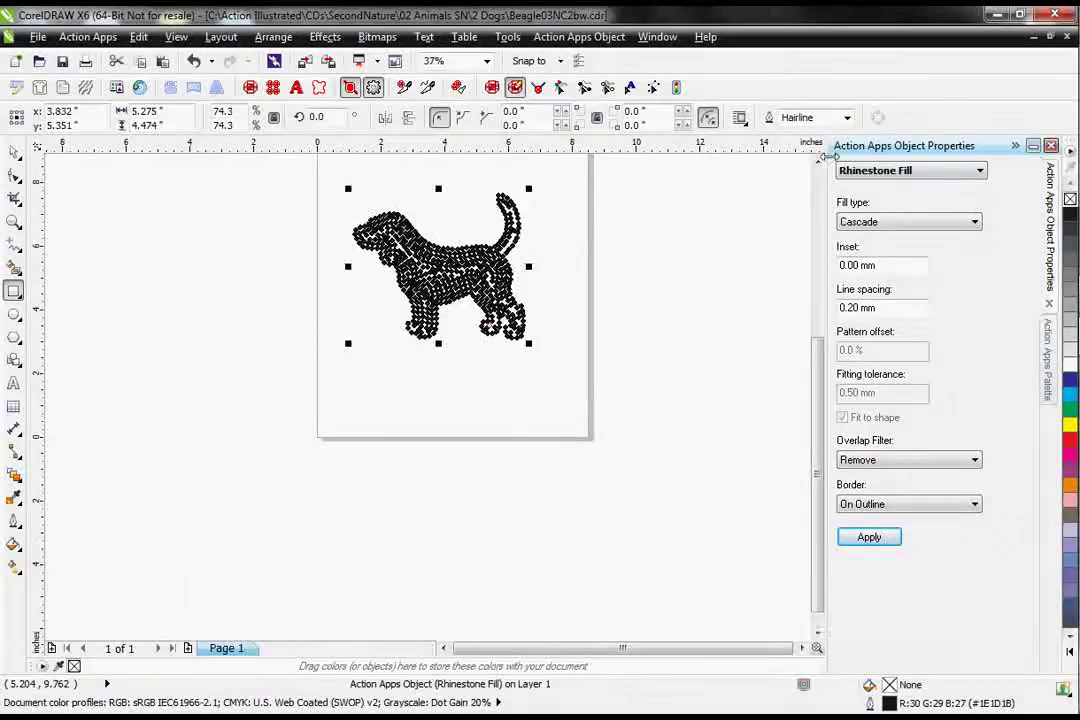
scroll(683, 534, up, 2)
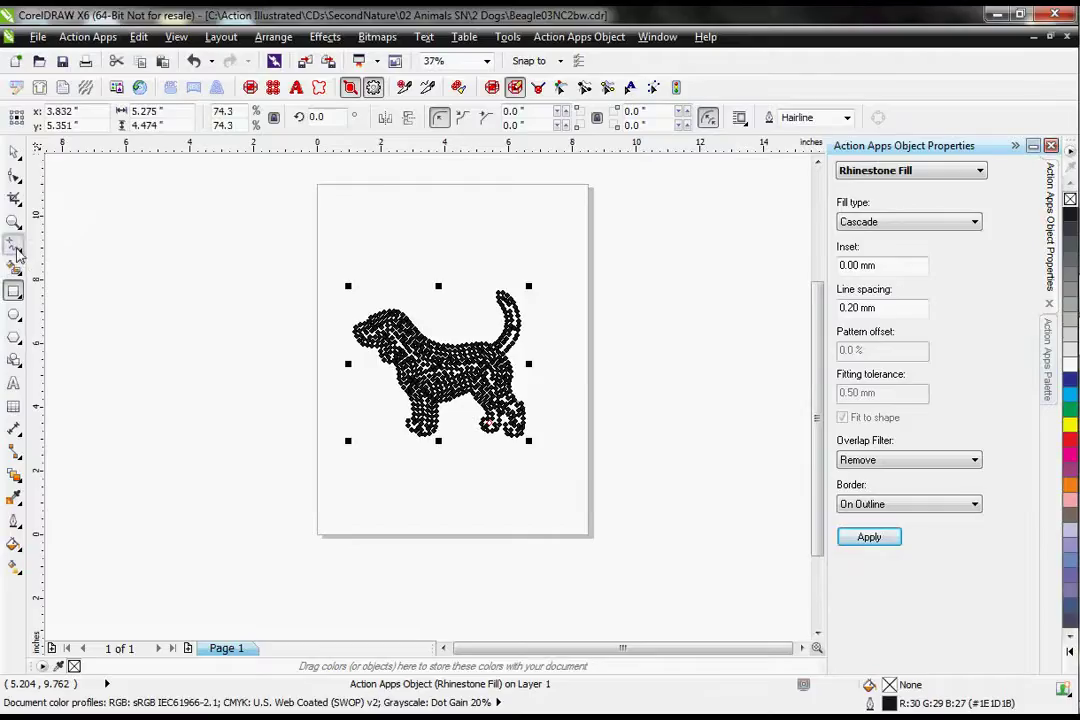
- Draw a horizontal Bézier line above the beagle's head
click(16, 246)
click(72, 284)
click(336, 272)
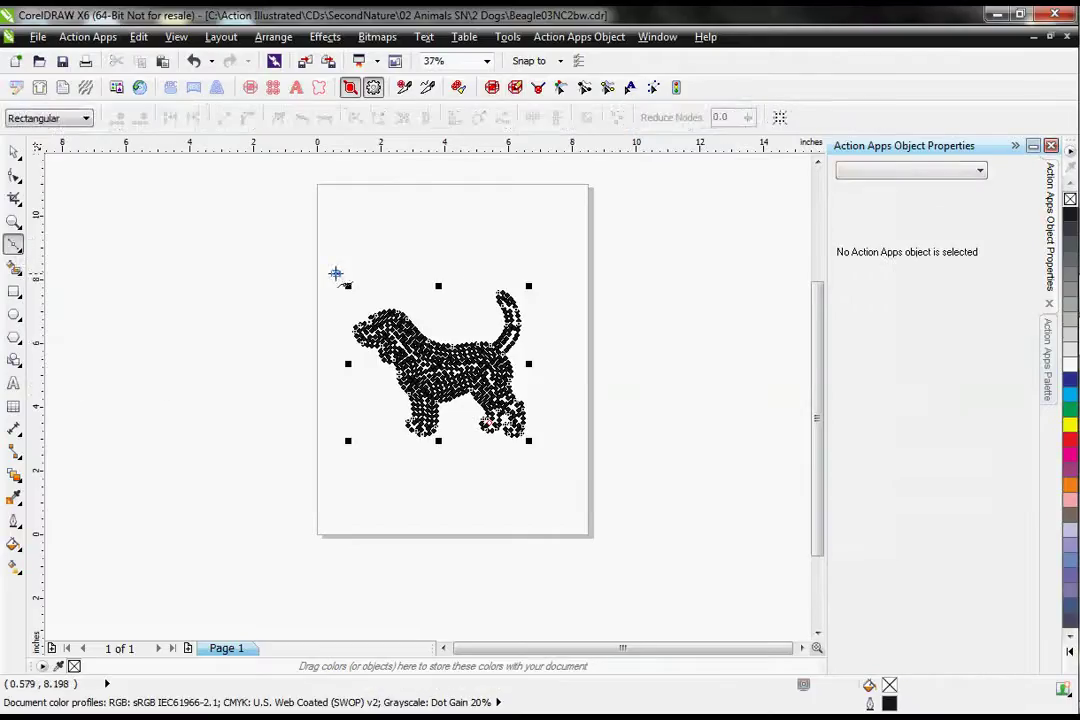
click(571, 272)
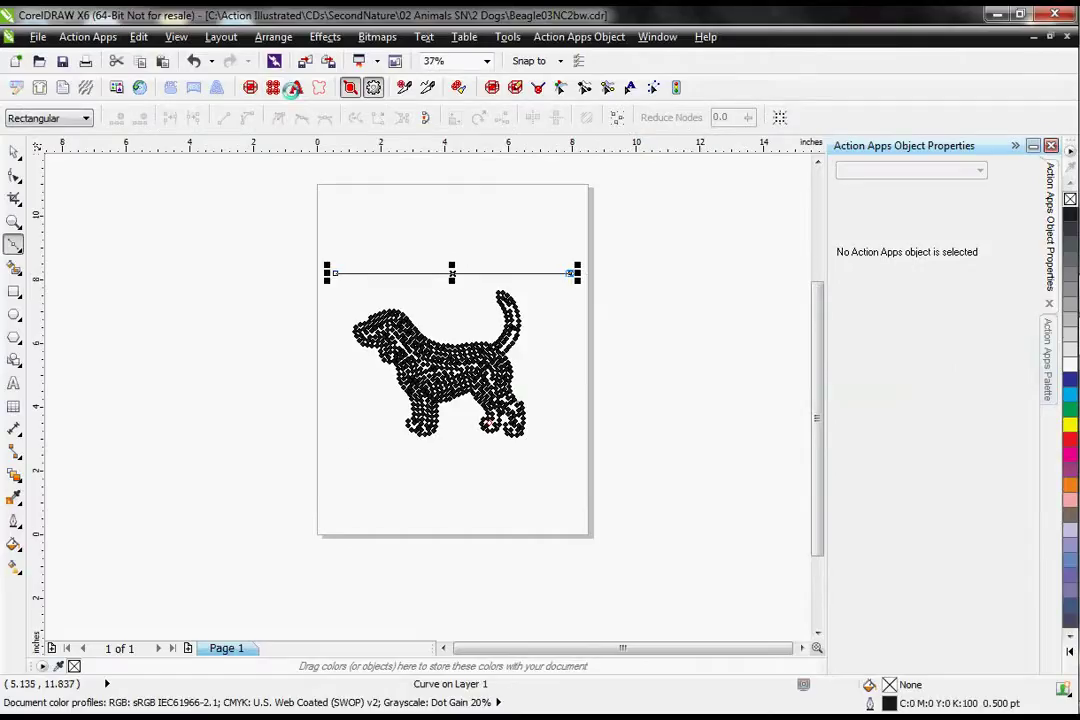
- Apply the Rhinestone Diana Script font to the rhinestone text
click(982, 265)
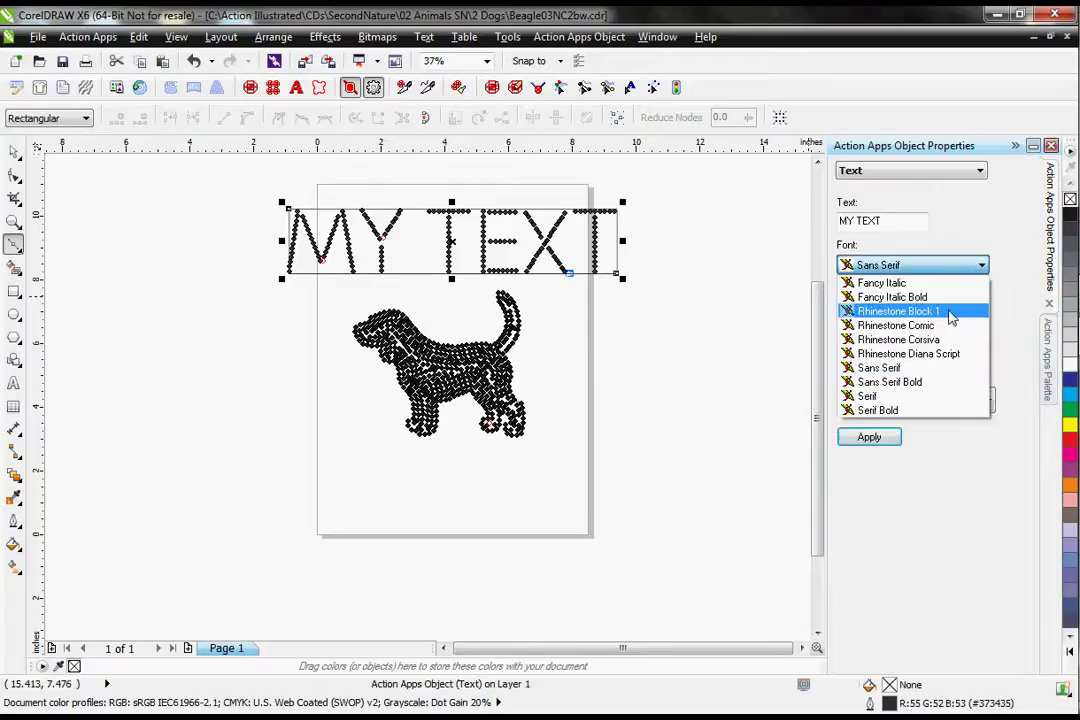
click(904, 353)
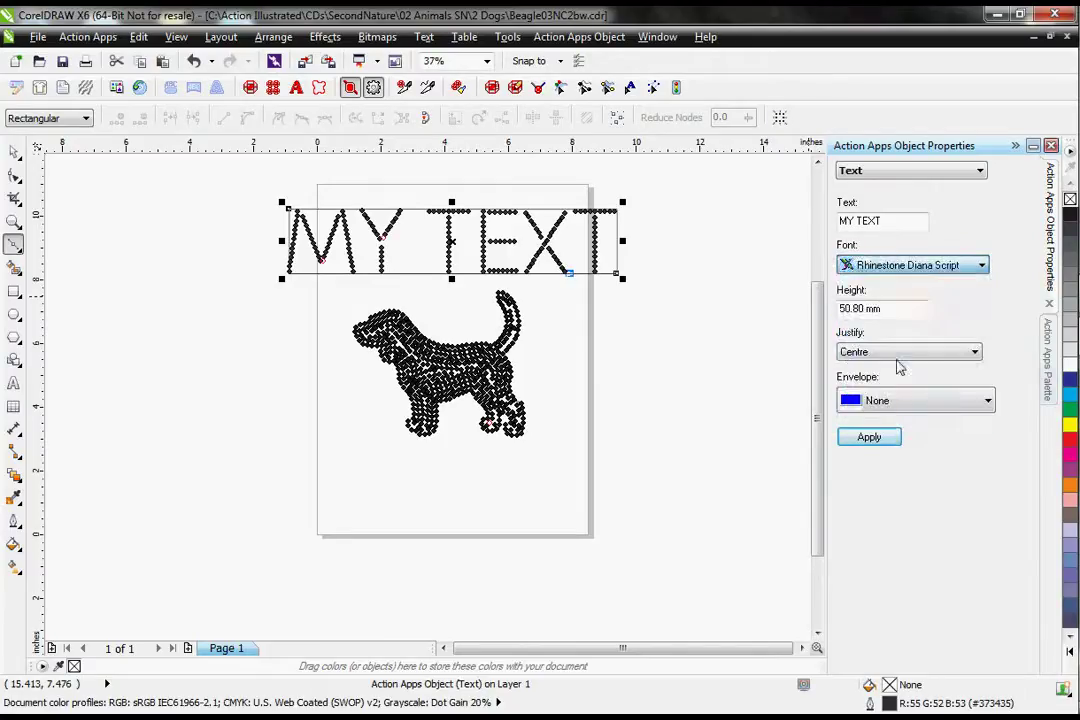
click(869, 438)
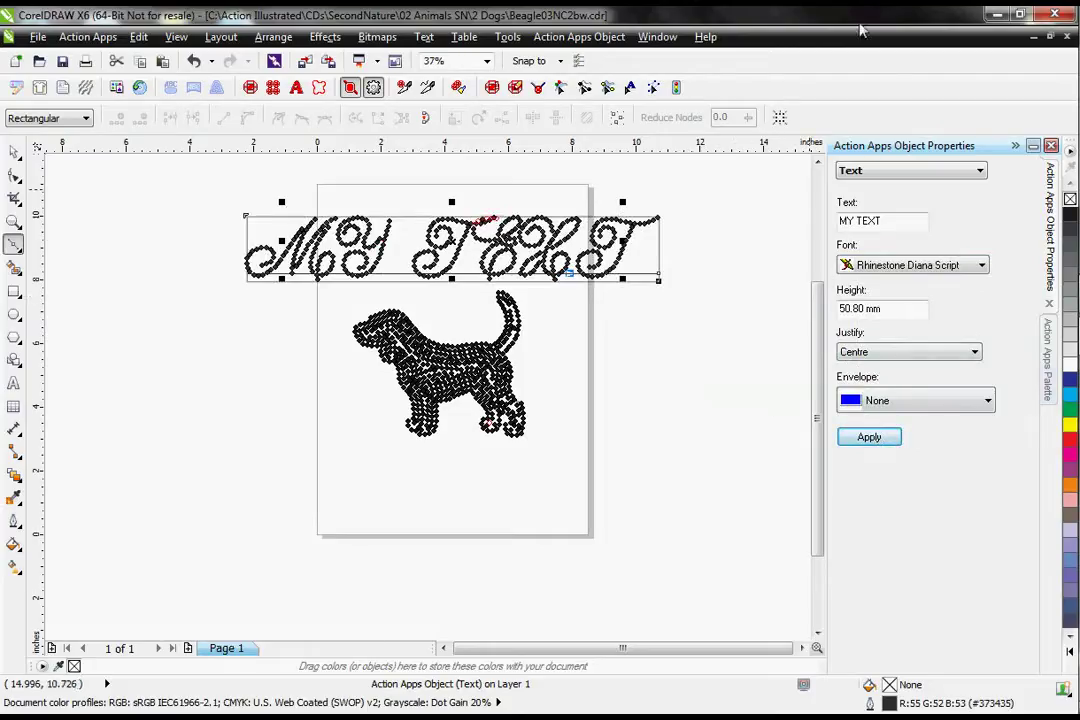
- Change the text to 'I love my', arch it with a Bridge Top envelope, and process it
key(ctrl+a)
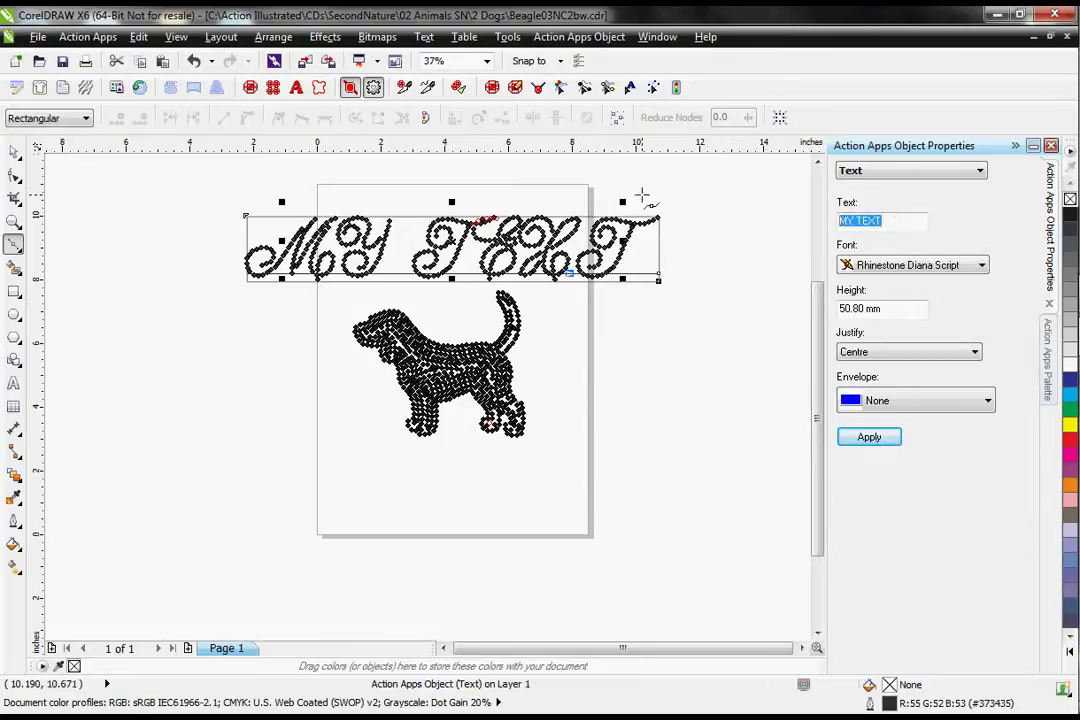
text(I love my)
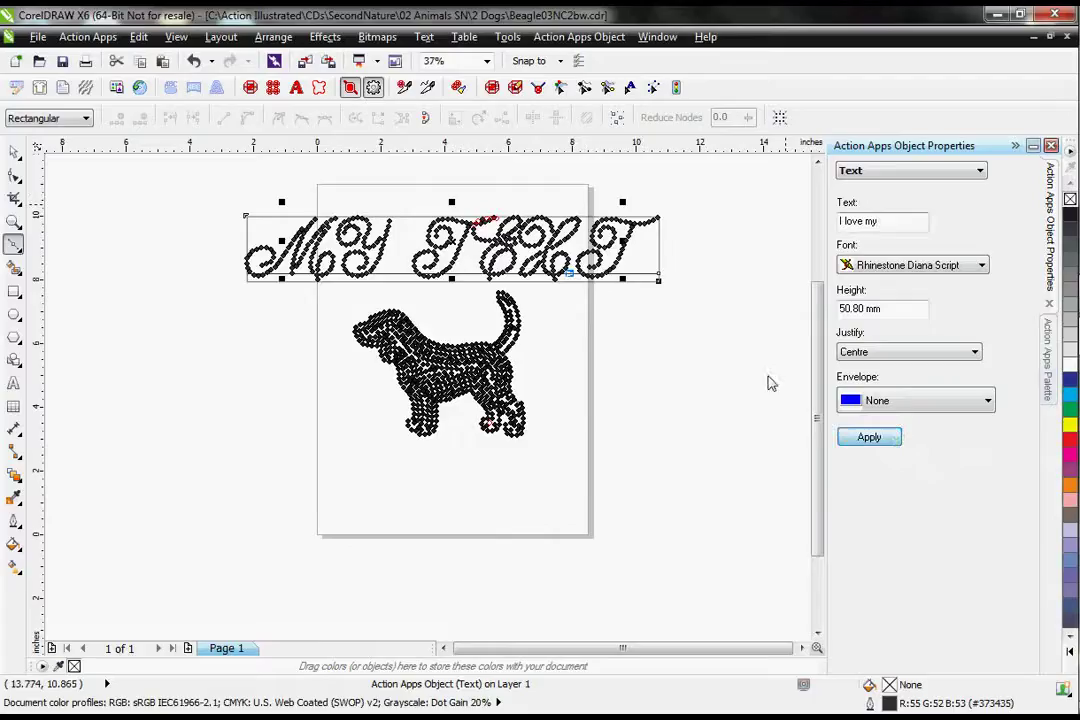
click(900, 403)
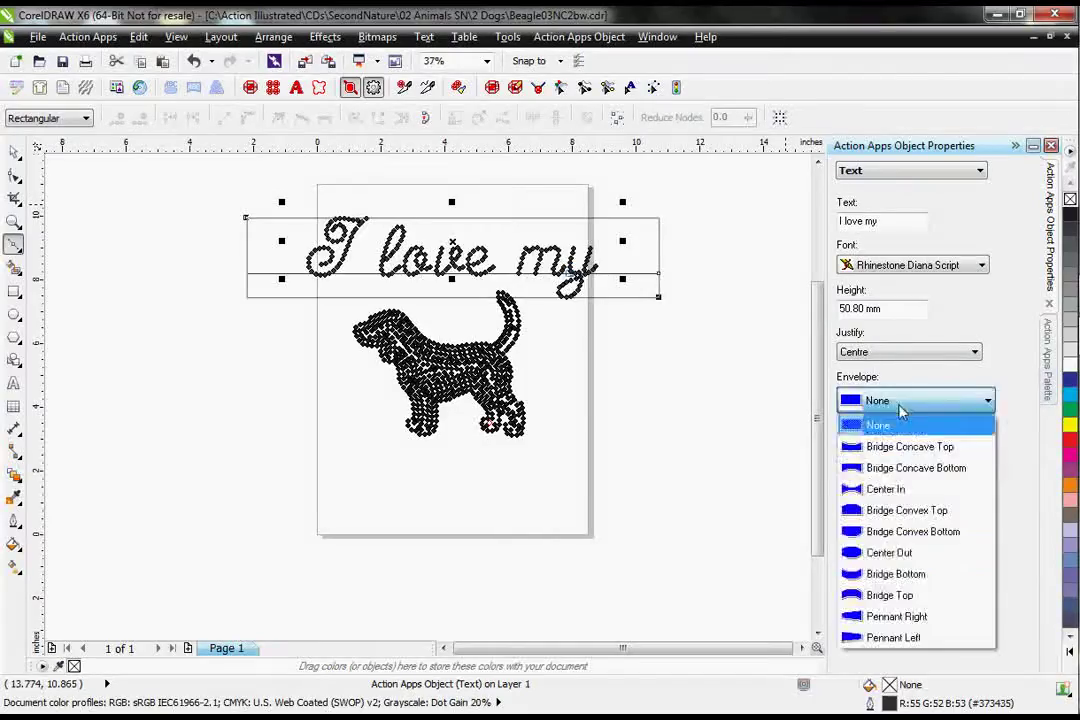
click(870, 600)
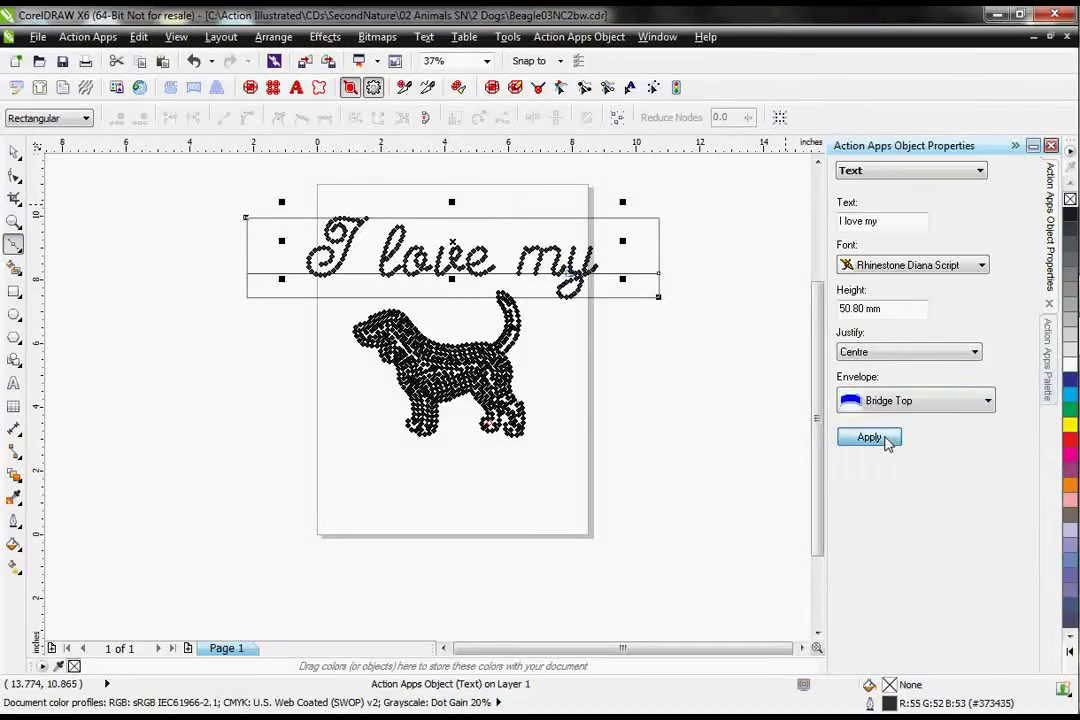
click(842, 432)
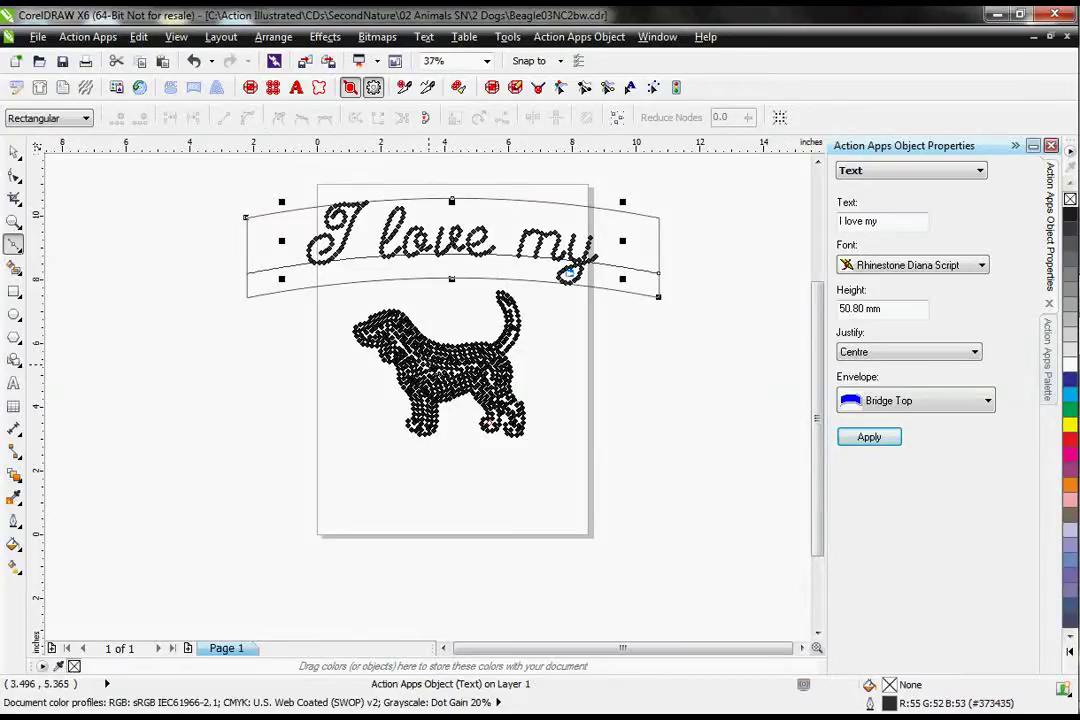
click(404, 88)
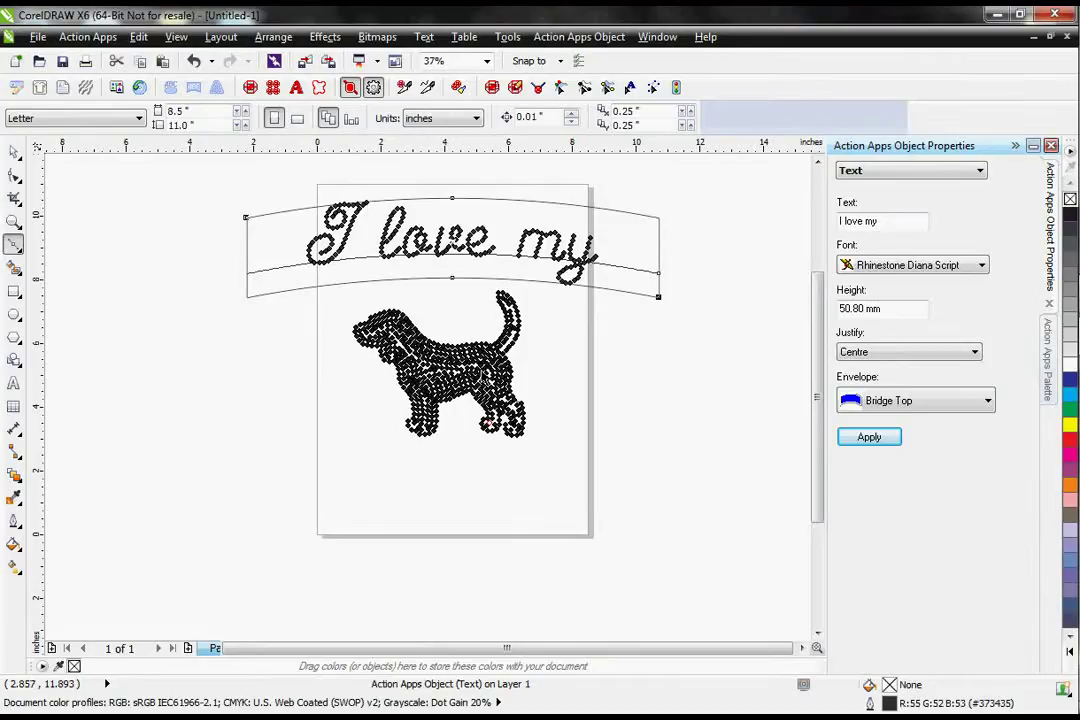
- Print the design, then begin opening a drawing from the Gem Templates 1 Miscellaneous folder
key(ctrl+p)
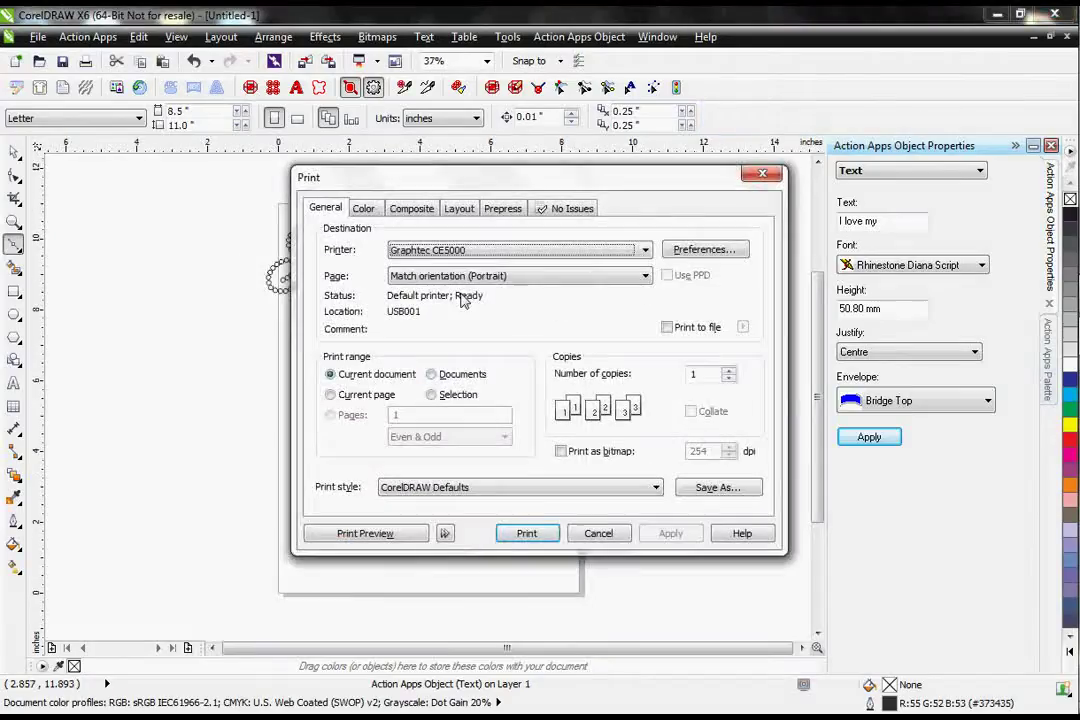
drag(406, 193, 282, 576)
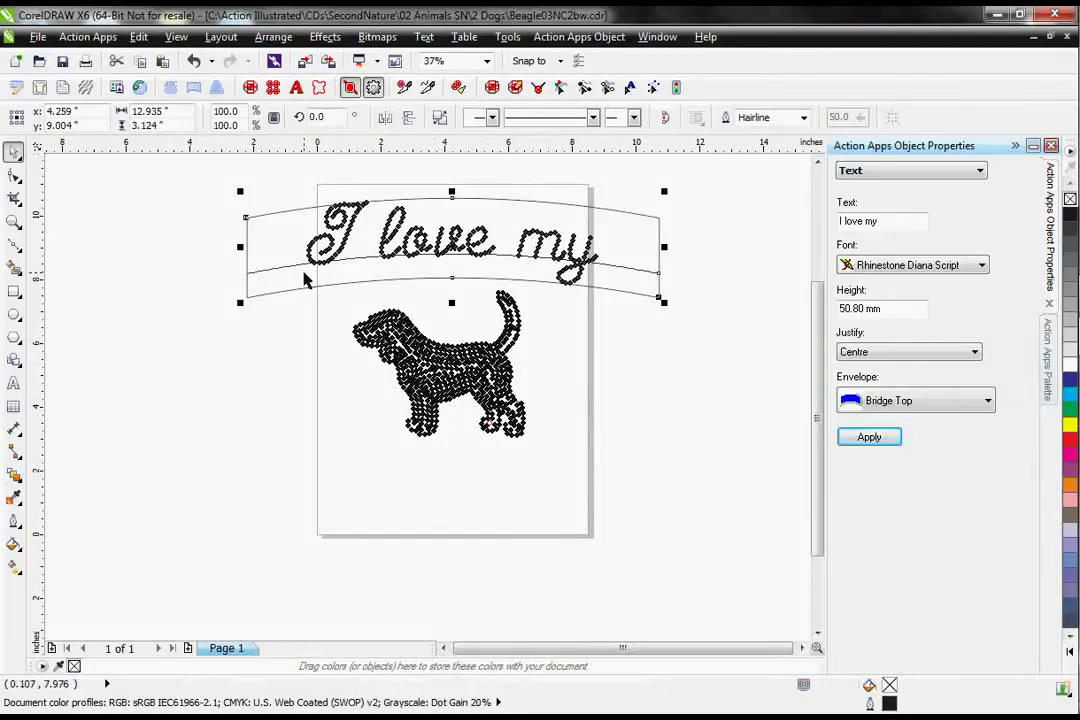
click(40, 62)
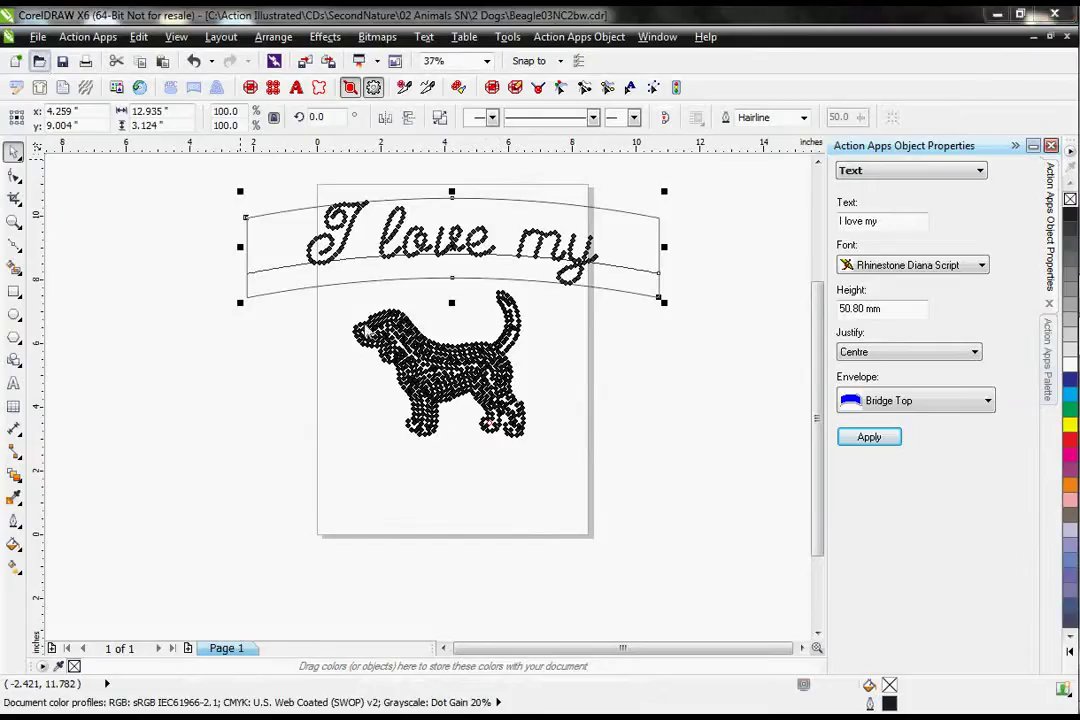